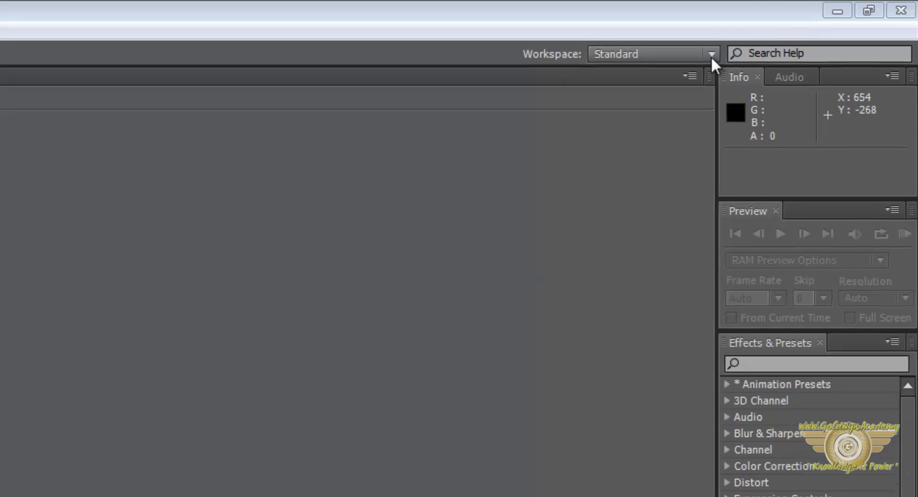
- Switch to the All Panels workspace and view its Layer, Footage, Flowchart and Composition panels
left_click(714, 54)
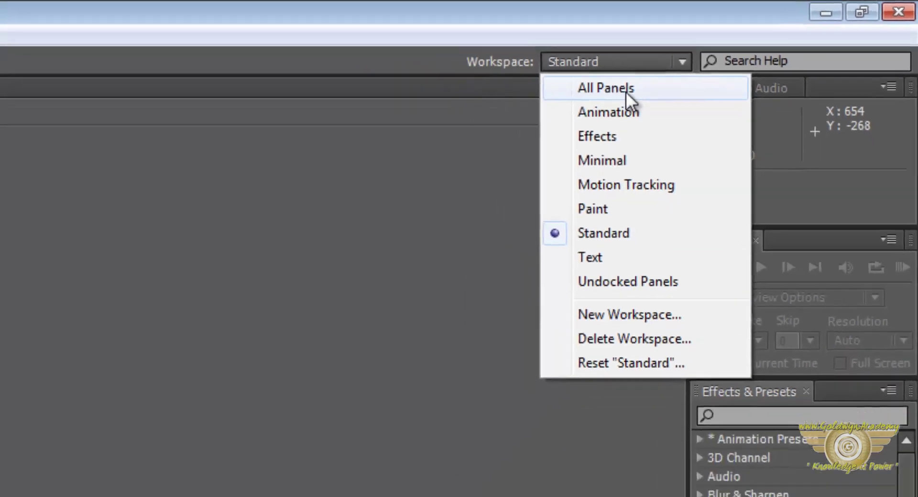
left_click(556, 115)
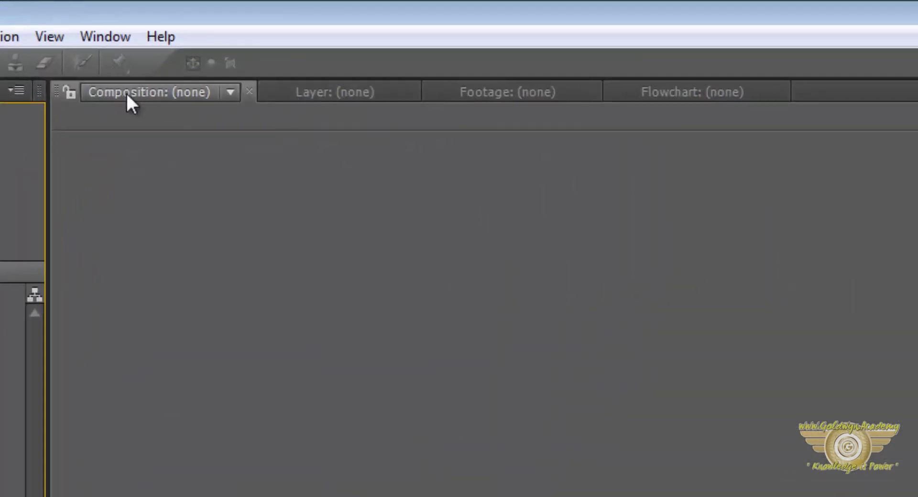
left_click(348, 96)
left_click(521, 94)
left_click(685, 92)
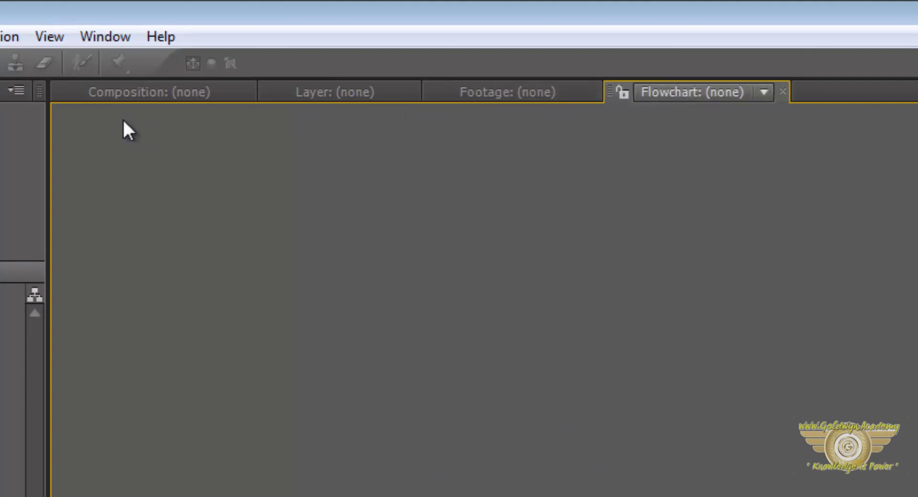
left_click(211, 96)
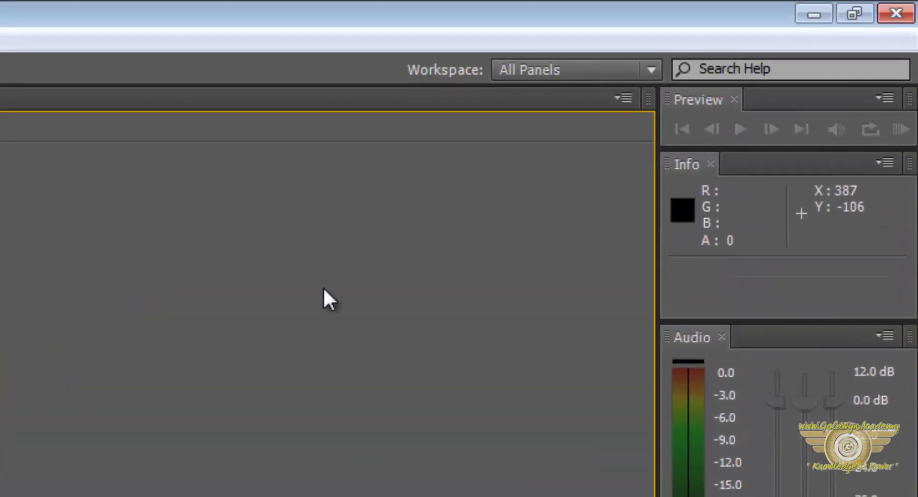
left_click(624, 69)
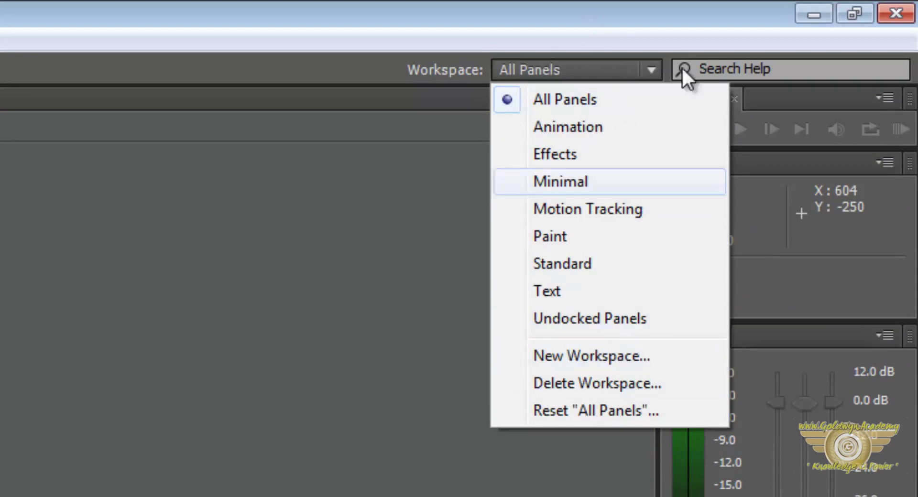
- Return to the Standard workspace and add the Character panel from the Window menu
left_click(587, 263)
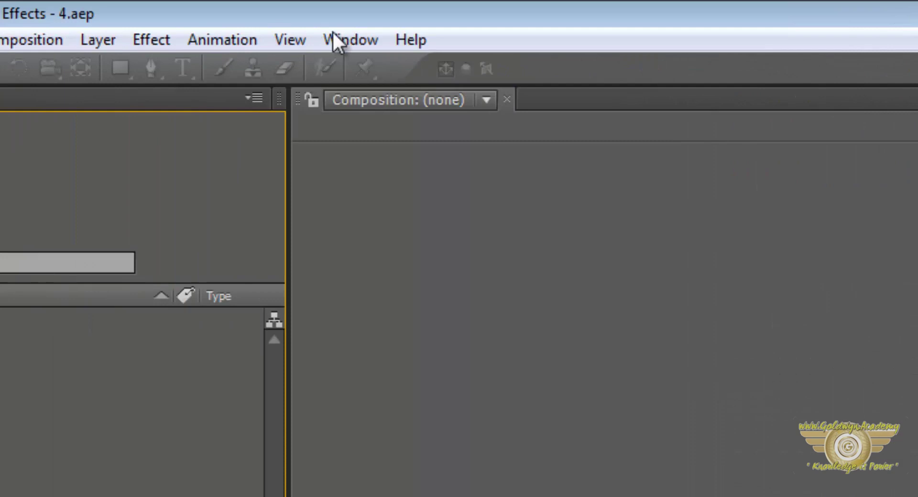
left_click(361, 38)
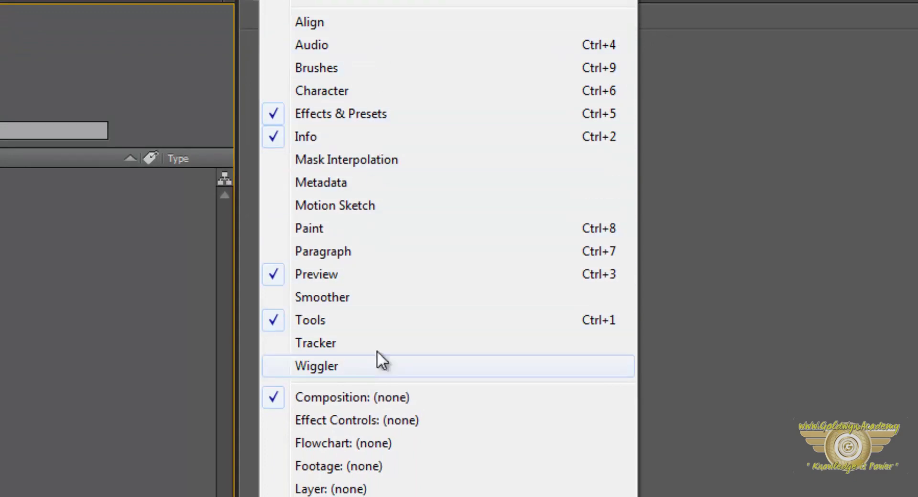
left_click(369, 94)
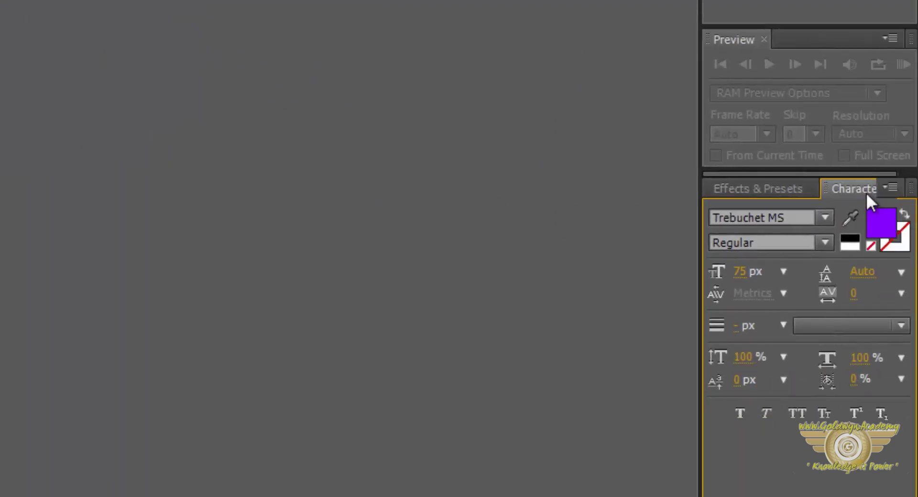
- Toggle between the Effects & Presets and Character tabs, leaving Character in front
left_click(746, 186)
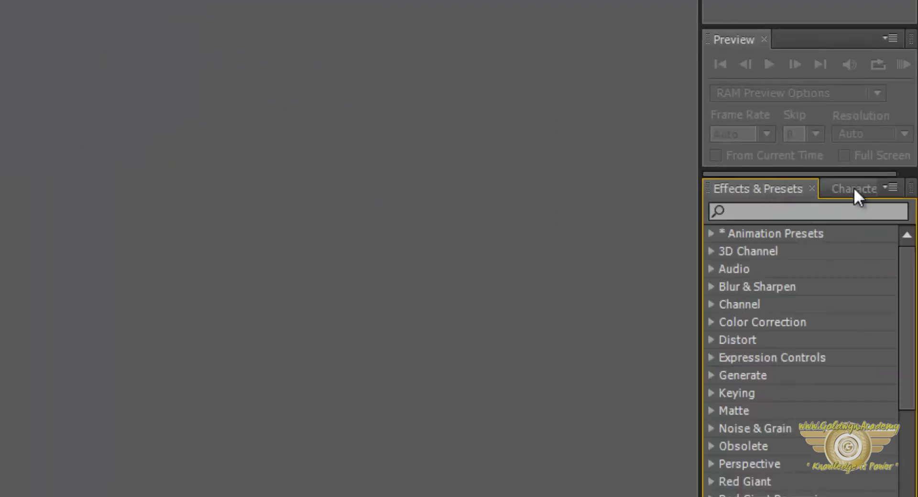
left_click(854, 187)
left_click(767, 189)
left_click(845, 189)
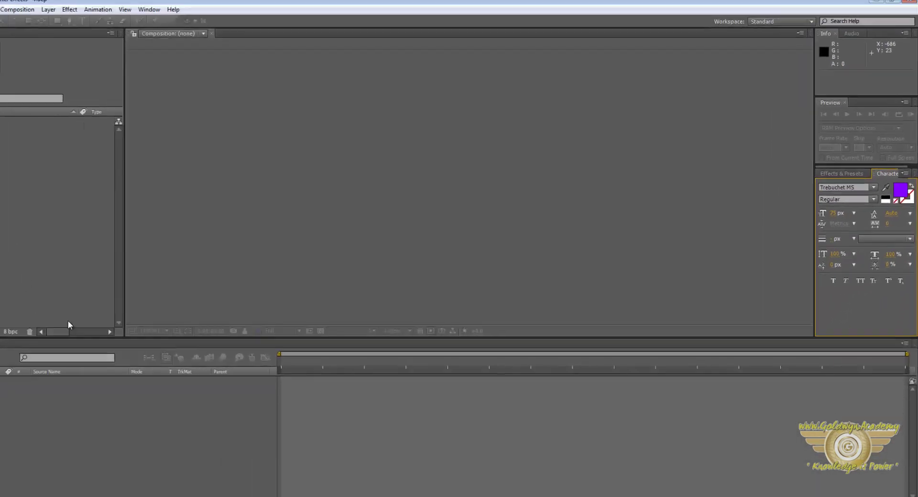
- Enlarge the upper panels above the timeline and widen the right-hand panel column
left_click_drag(54, 338, 82, 371)
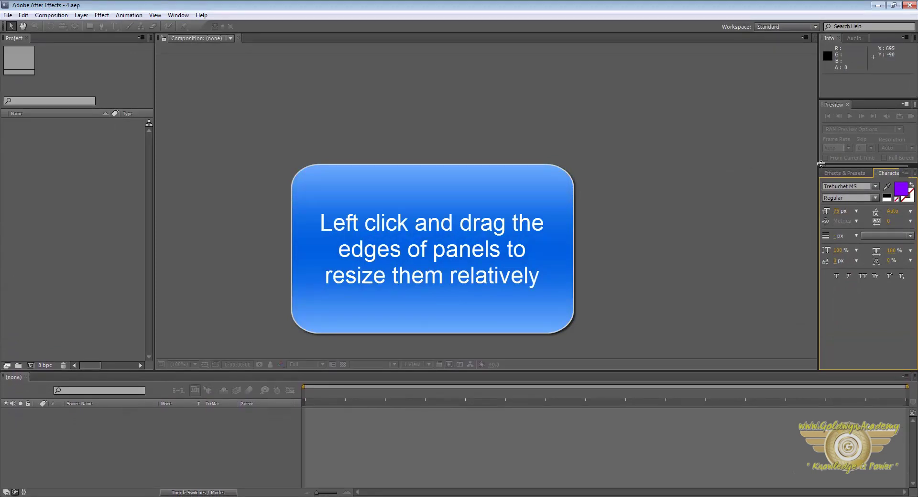
left_click_drag(819, 164, 713, 168)
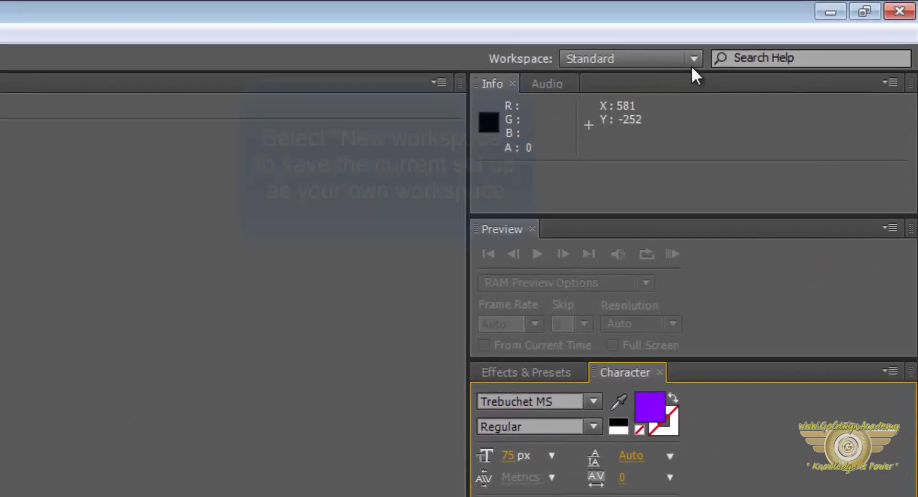
- Save the current layout as a new workspace named 'Tutorial Workspace'
left_click(693, 59)
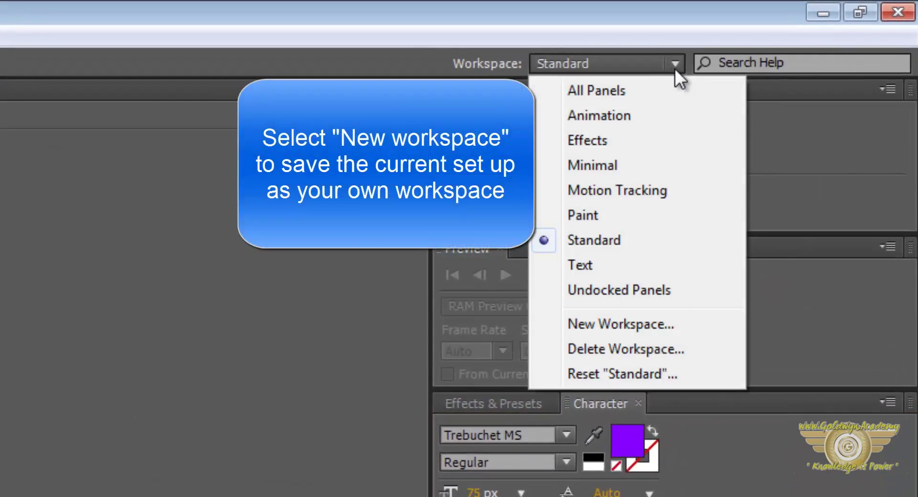
left_click(618, 325)
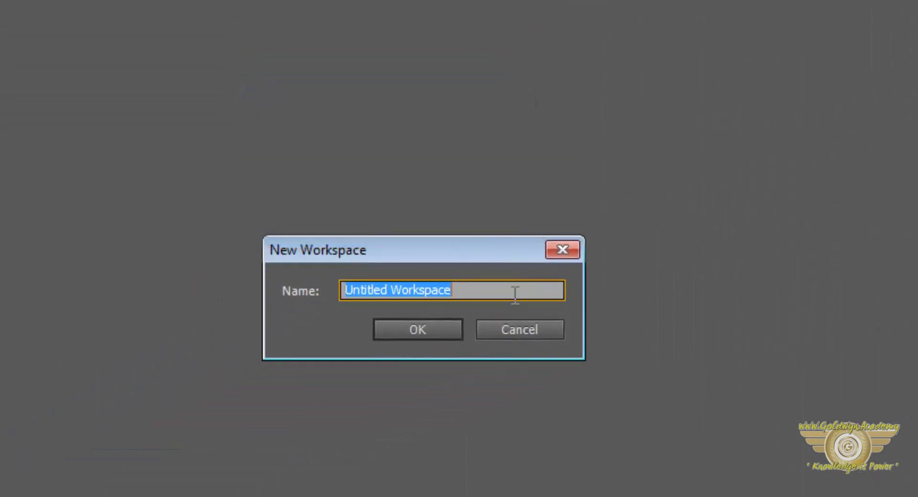
type("Tut")
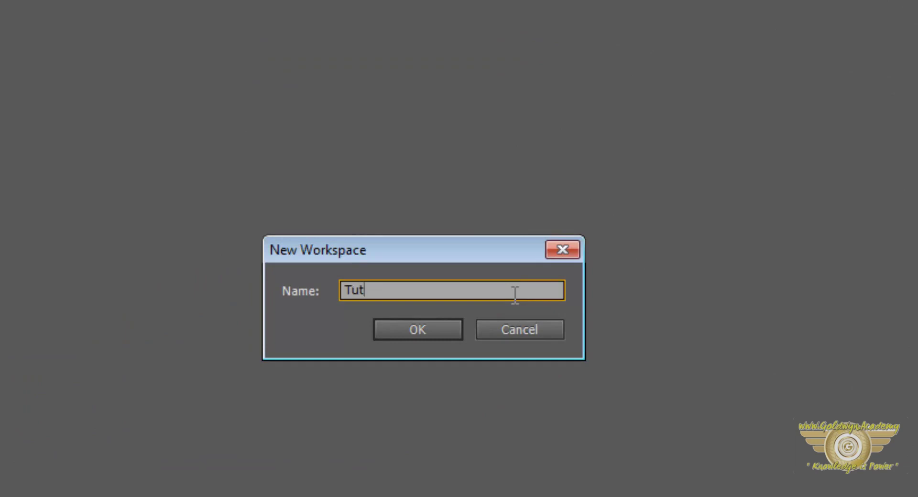
type("orial Workspace")
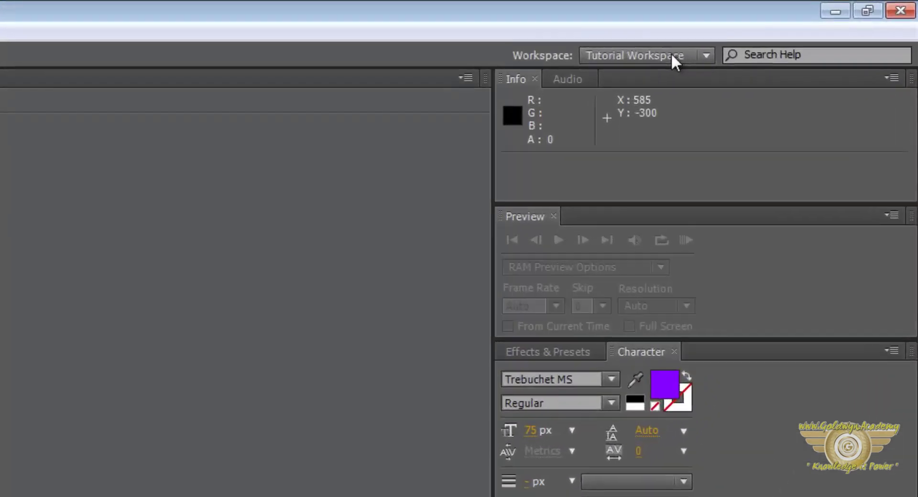
- Switch to the Standard workspace and reset it to its saved layout
left_click(802, 26)
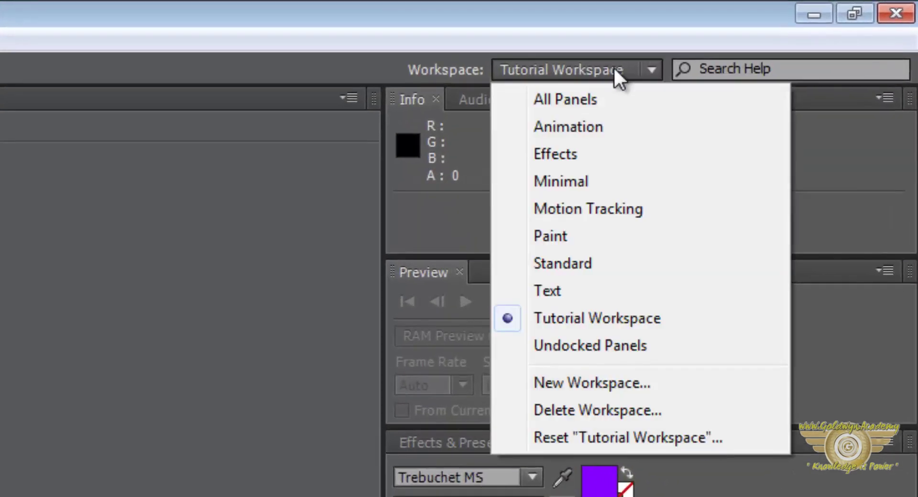
left_click(579, 262)
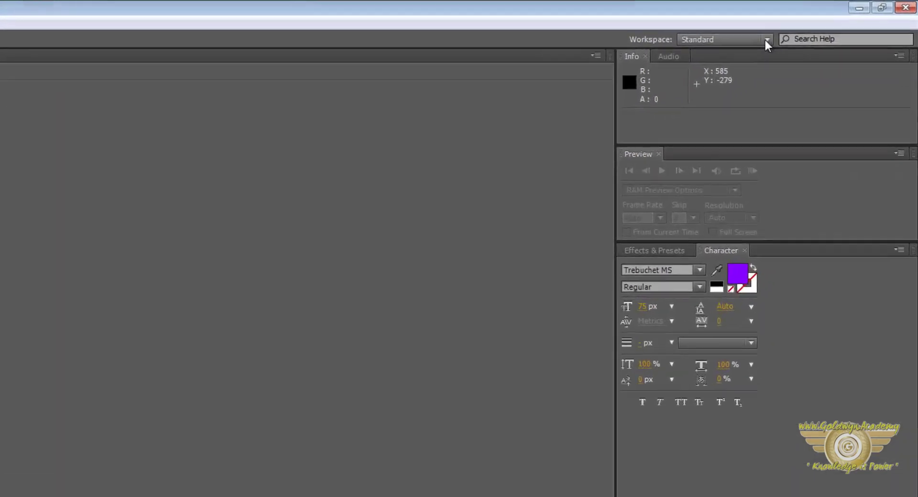
left_click(810, 26)
left_click(777, 178)
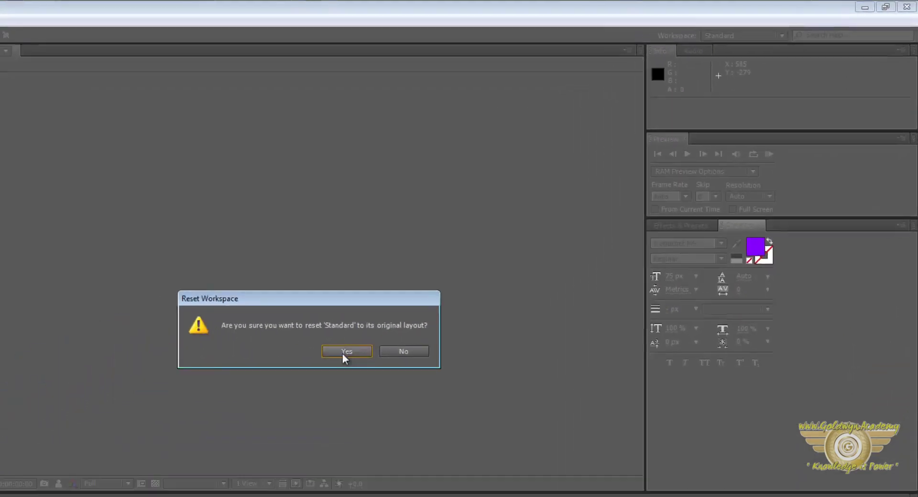
left_click(344, 352)
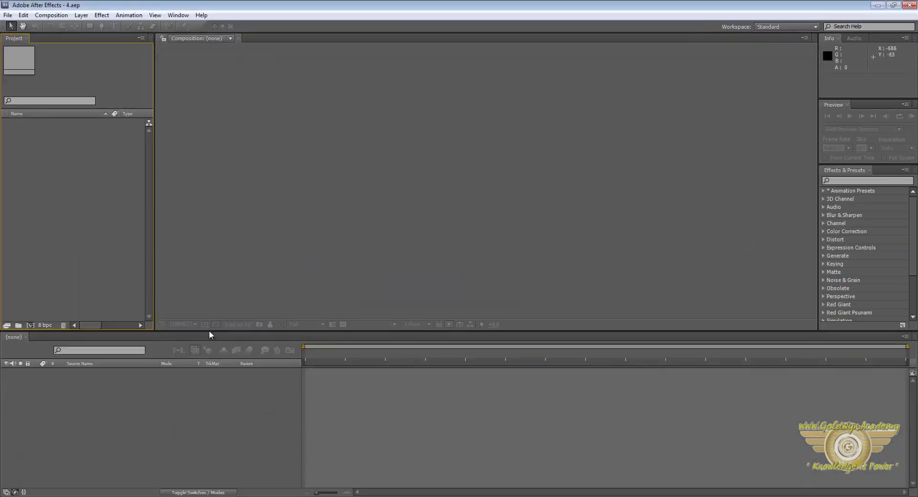
- Switch to Tutorial Workspace to check it, then return to Standard
left_click(787, 27)
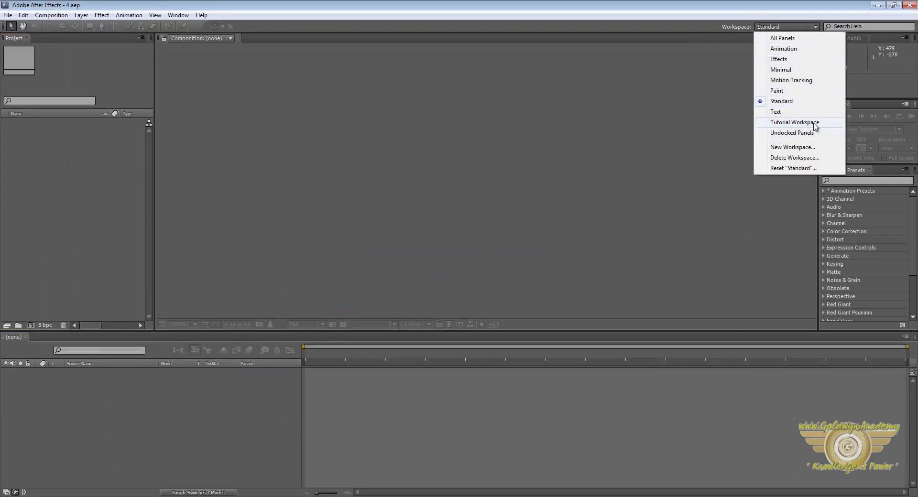
left_click(791, 124)
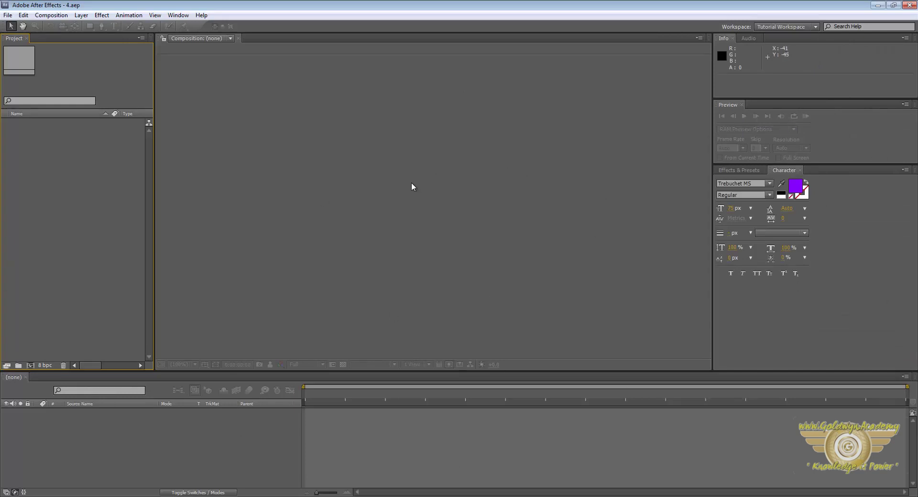
left_click(804, 25)
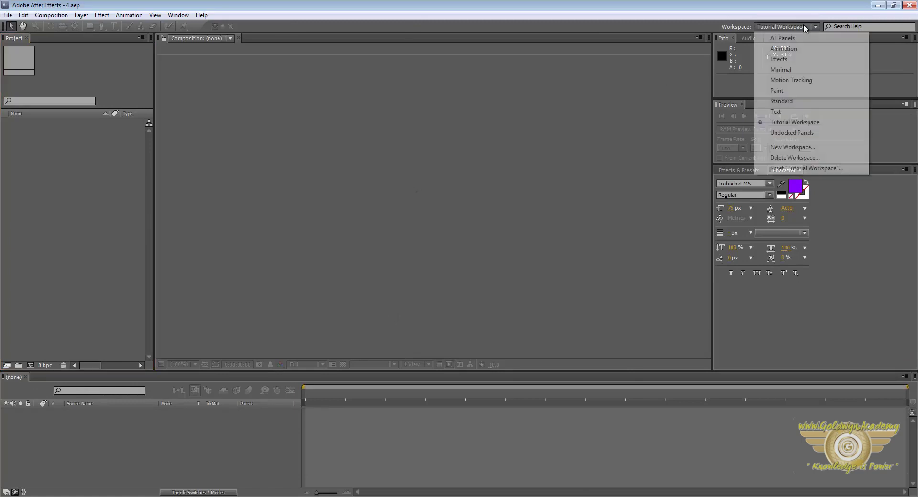
left_click(796, 101)
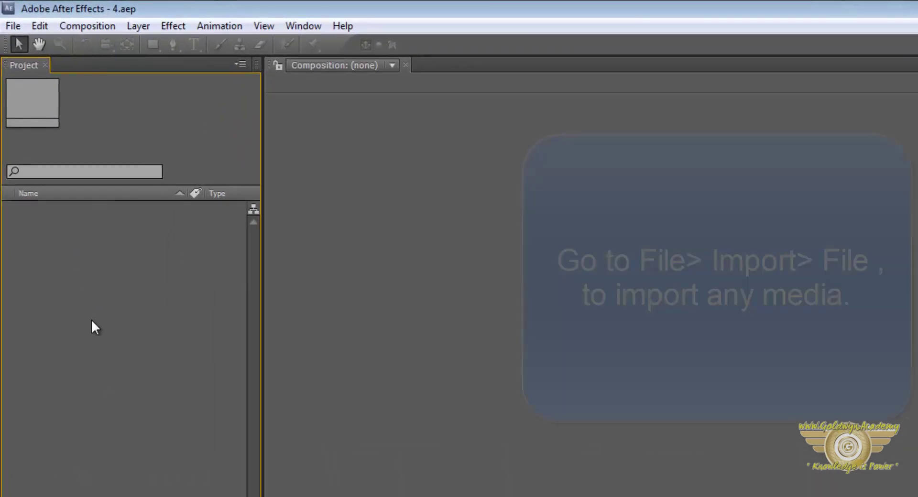
left_click(18, 29)
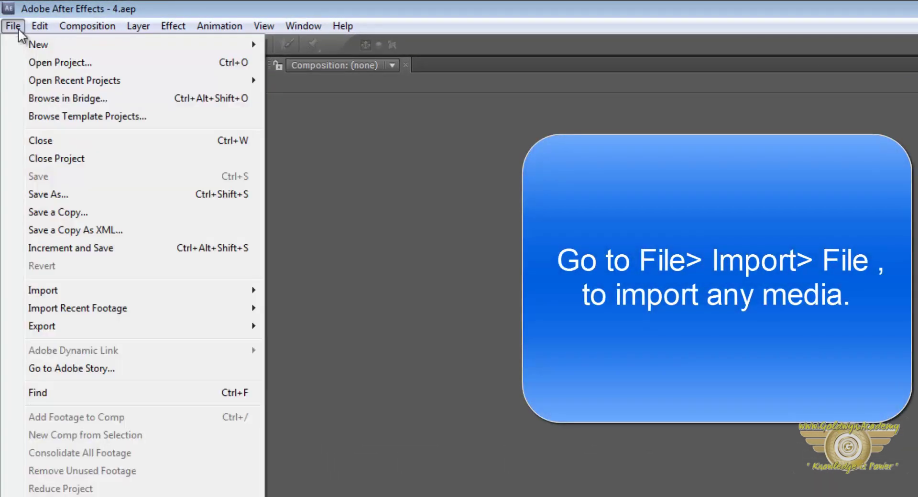
mouse_move(93, 293)
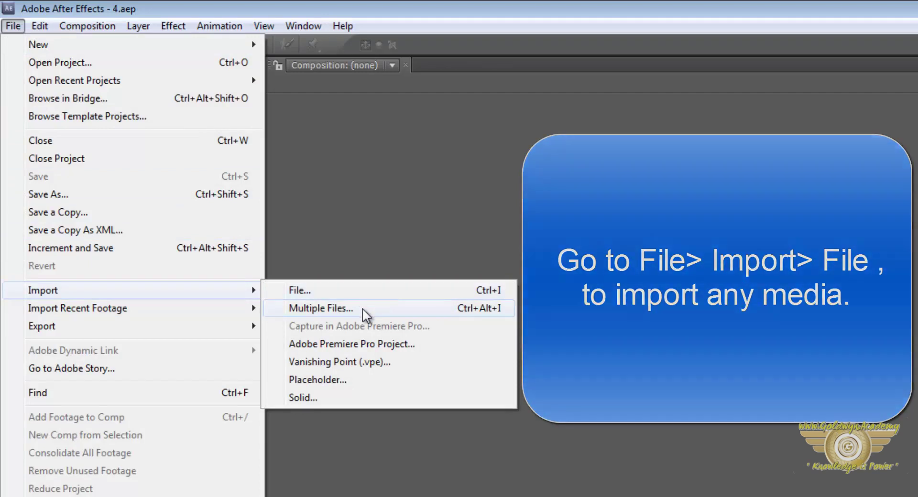
left_click(350, 292)
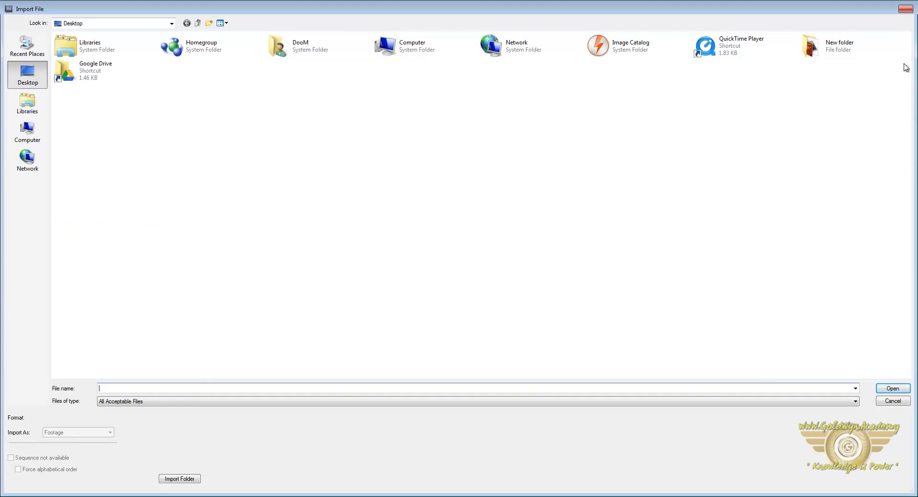
left_click(904, 10)
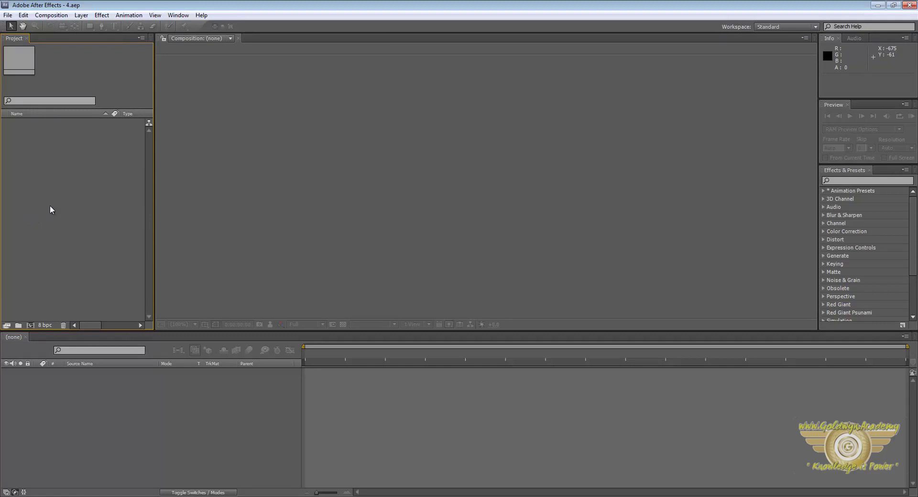
- Open the import dialog from the Project panel and browse to Libraries > Pictures > Sample Pictures
double_click(91, 175)
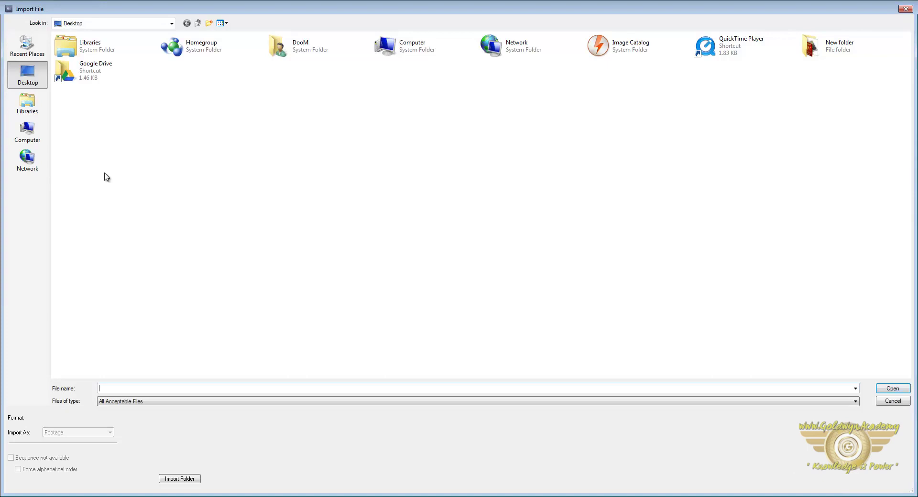
left_click(30, 107)
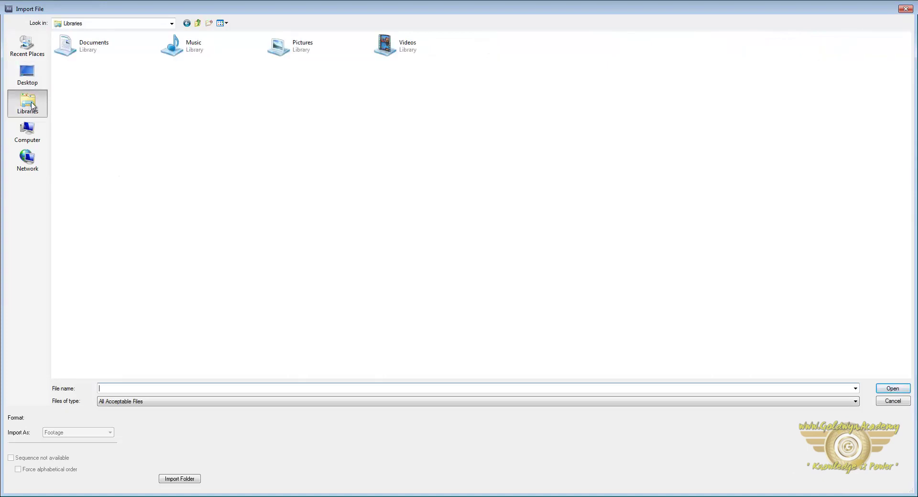
double_click(307, 51)
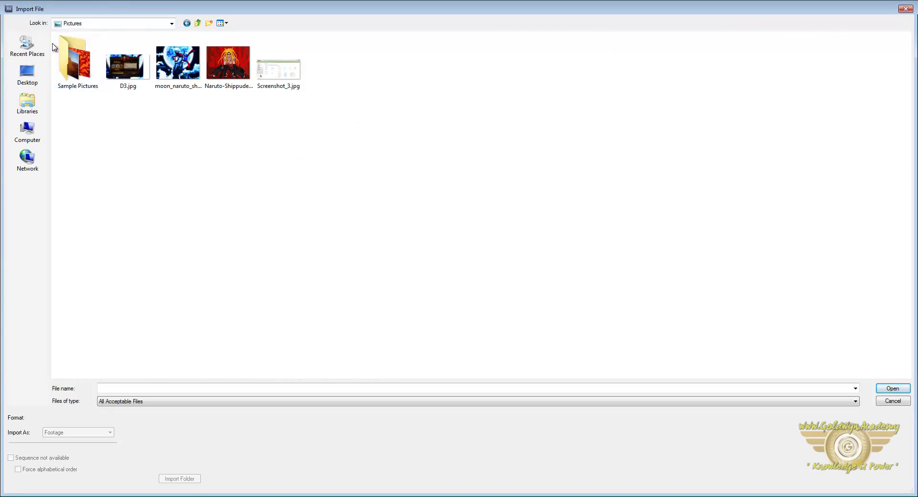
double_click(76, 60)
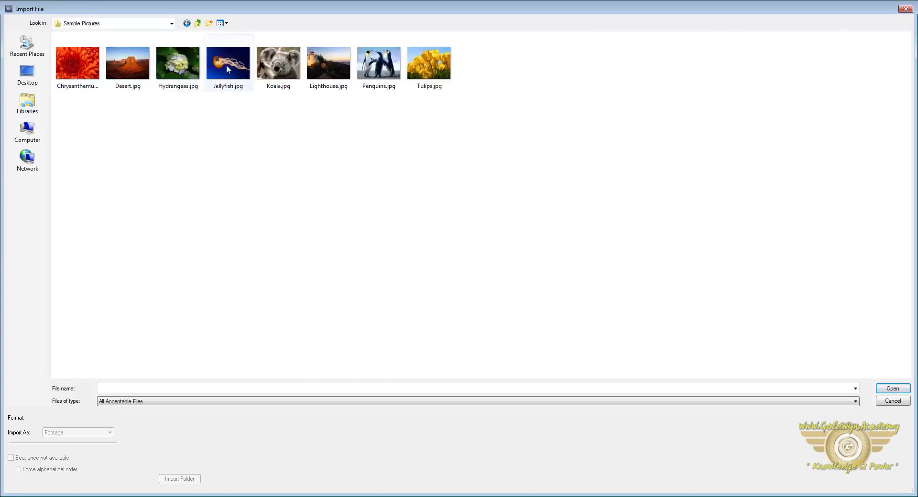
- Try selecting Koala, Lighthouse, Penguins, Tulips and Jellyfish, then clear the selection
left_click(226, 67)
left_click(279, 63)
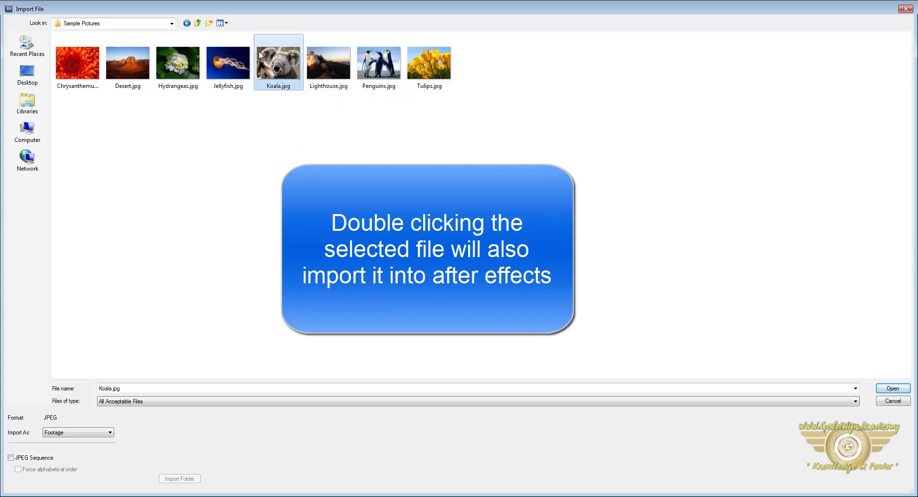
left_click(326, 77, "ctrl")
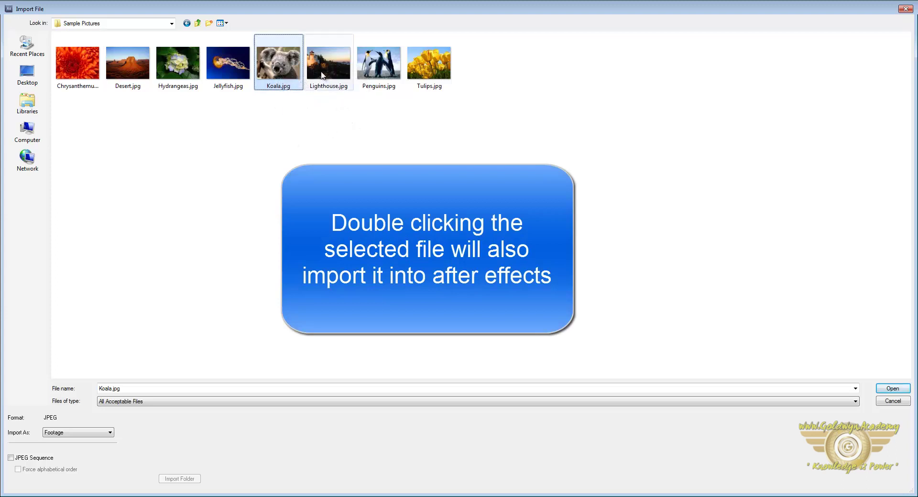
left_click(385, 70, "ctrl")
left_click(436, 75, "ctrl")
left_click(228, 66, "ctrl")
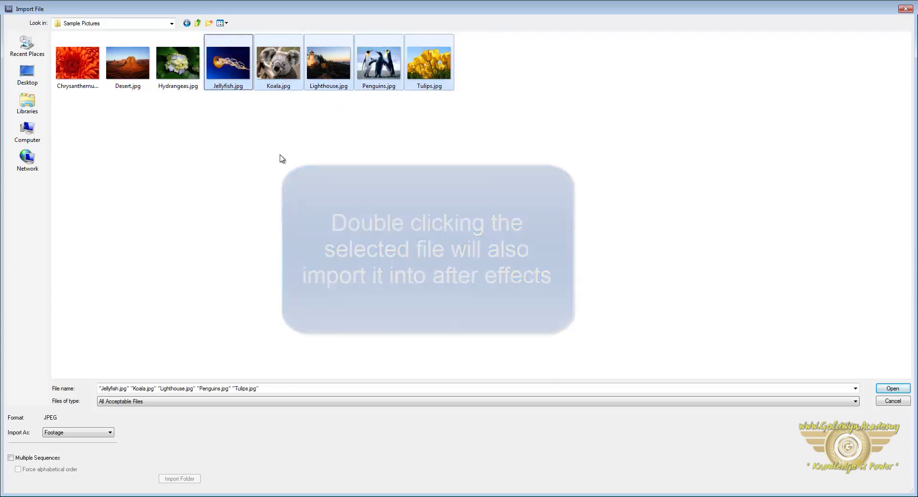
left_click(282, 160)
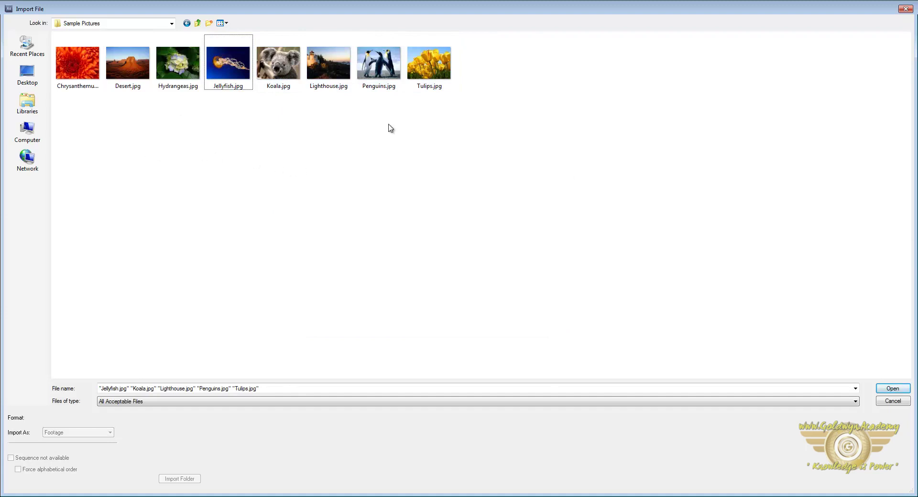
- Select all photos except Jellyfish and Hydrangeas and import the six JPEGs
left_click(73, 66)
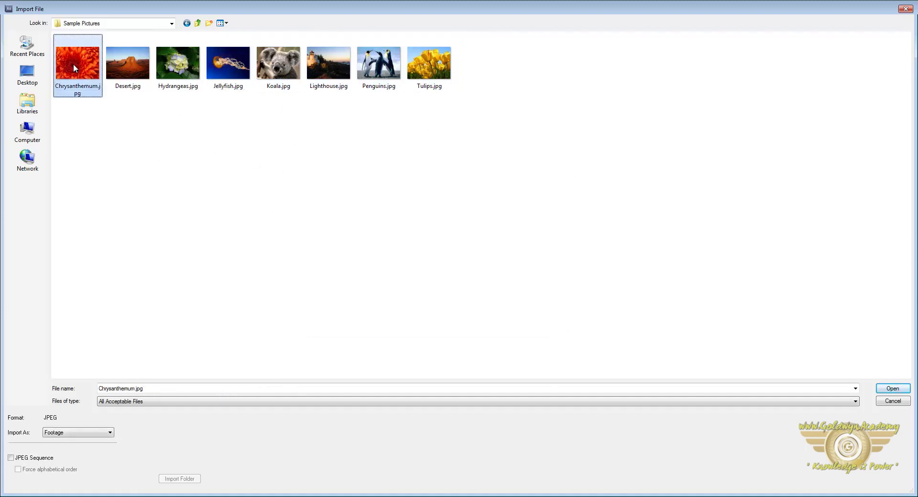
left_click(428, 68, "shift")
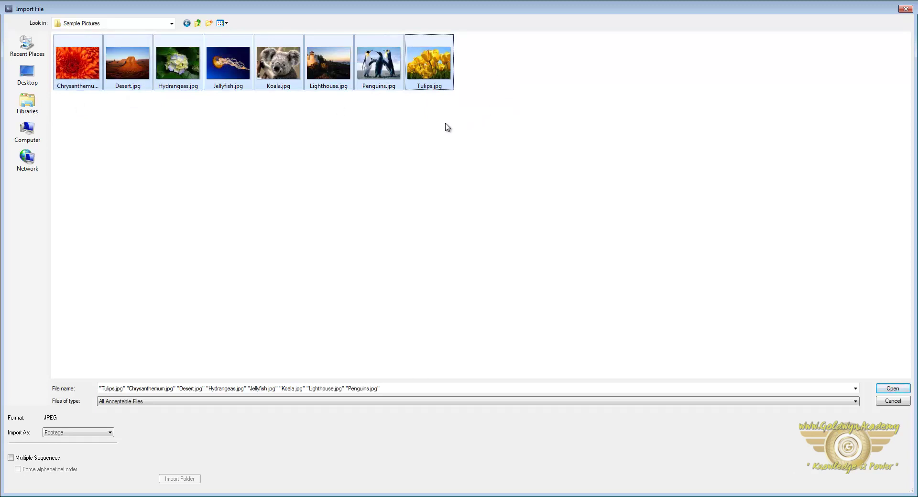
left_click(225, 64, "ctrl")
left_click(185, 65, "ctrl")
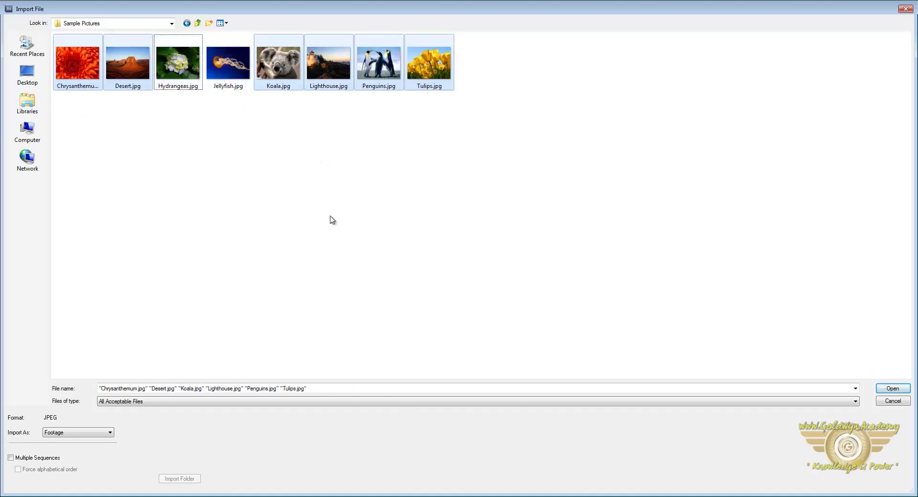
left_click(888, 388)
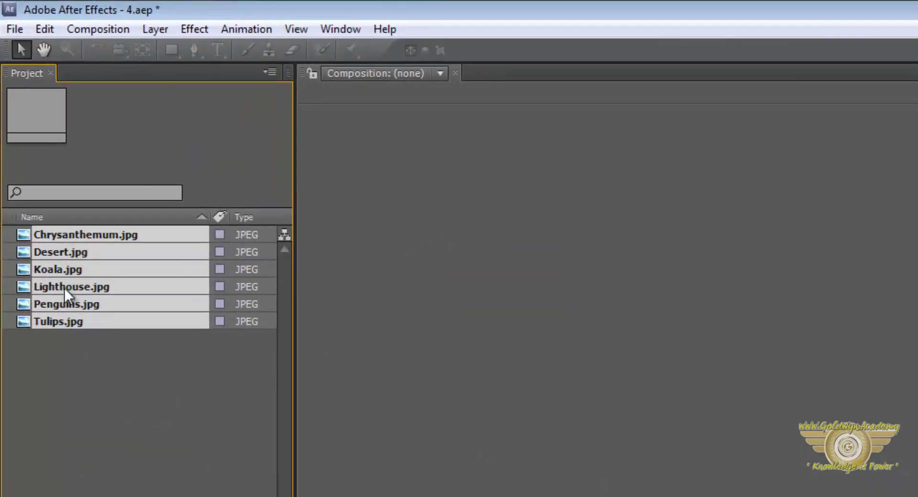
left_click(90, 438)
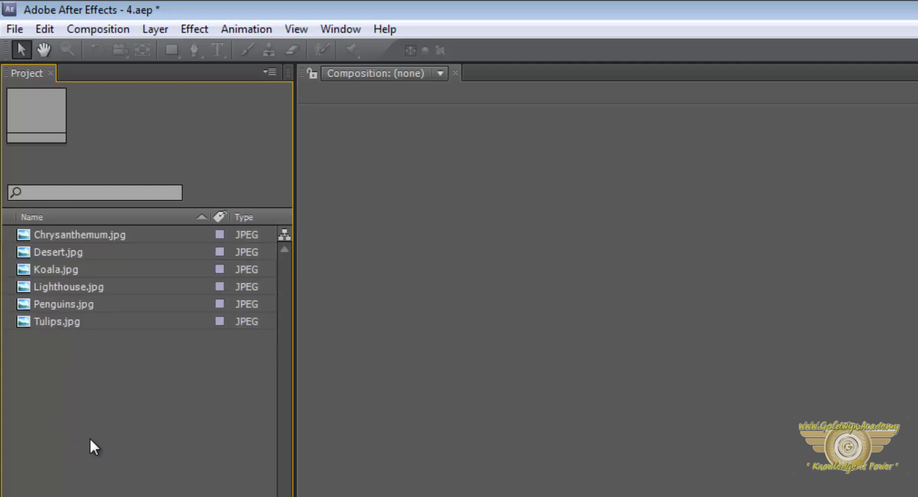